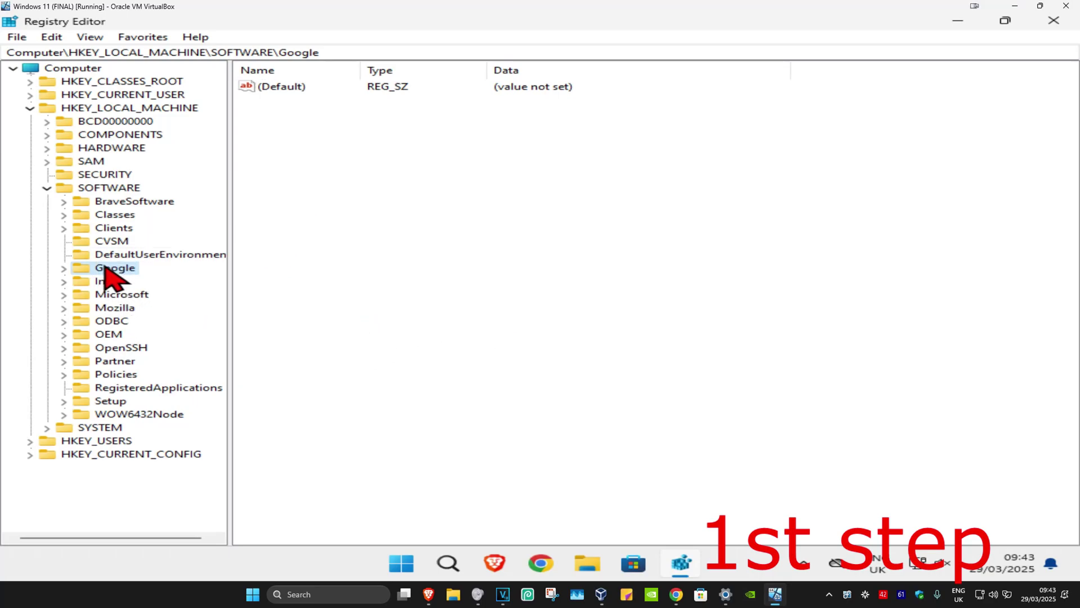
Open the Google key's advanced security settings and start changing its owner.
{"action": "right_click", "coordinate": [108, 267]}
{"action": "left_click", "coordinate": [221, 394]}
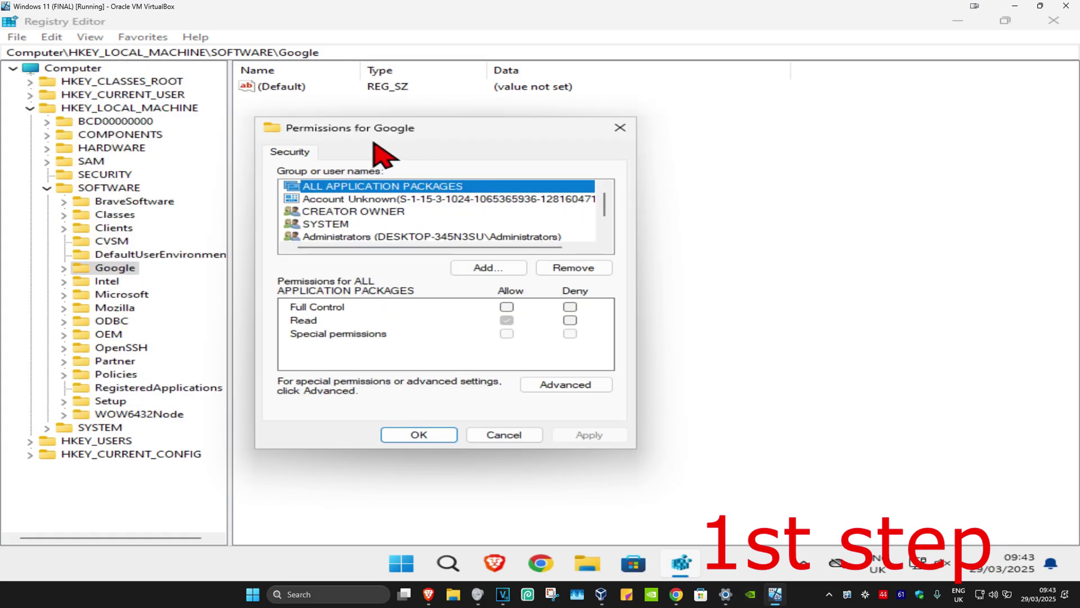
{"action": "left_click", "coordinate": [559, 384]}
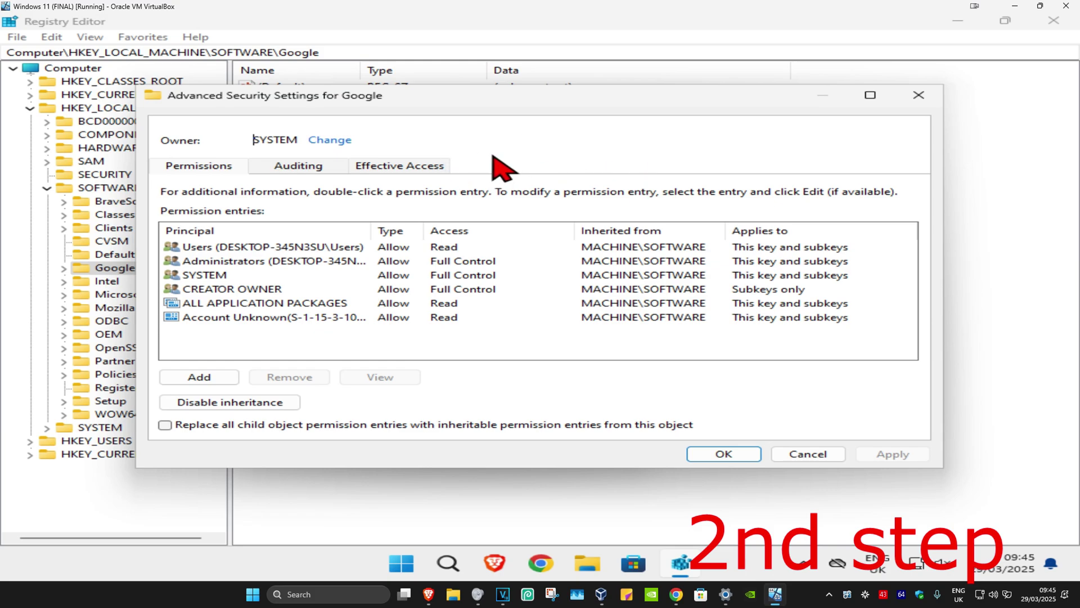
{"action": "left_click", "coordinate": [328, 142]}
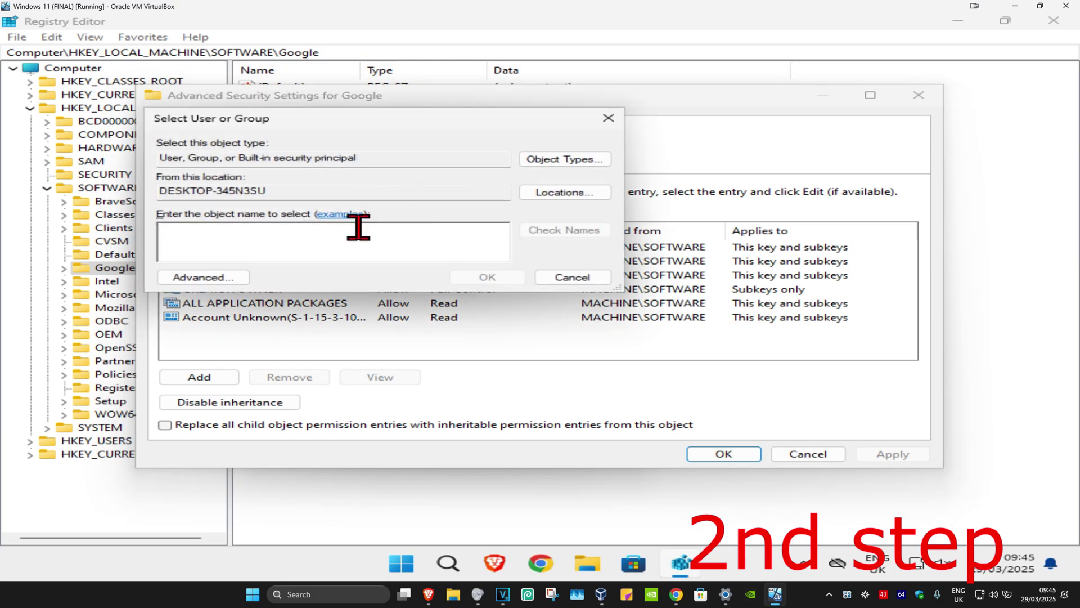
{"action": "left_click", "coordinate": [446, 563]}
{"action": "type", "text": "file"}
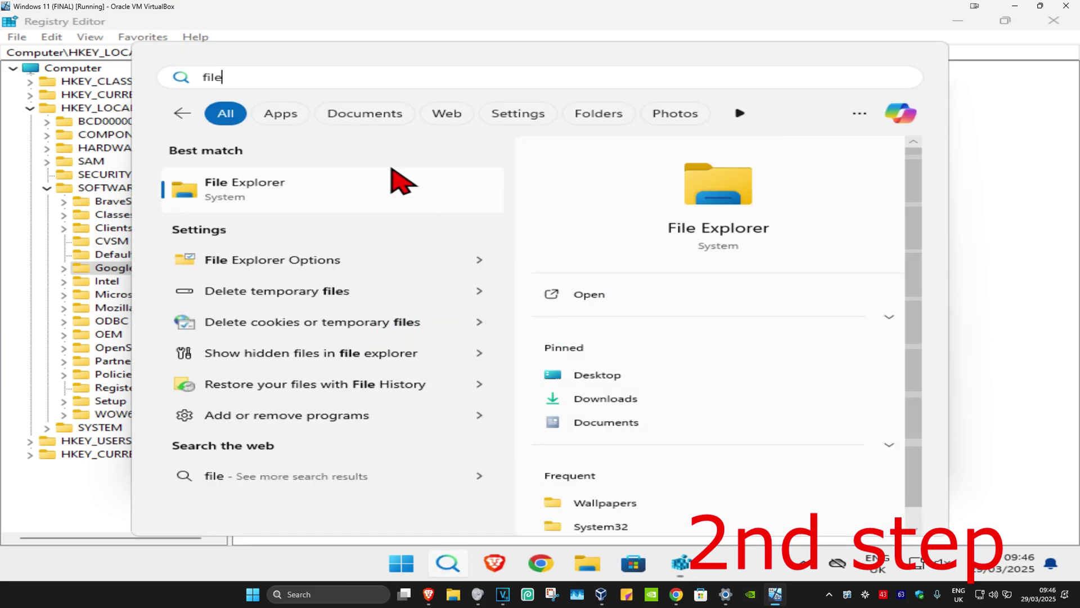
{"action": "left_click", "coordinate": [388, 199]}
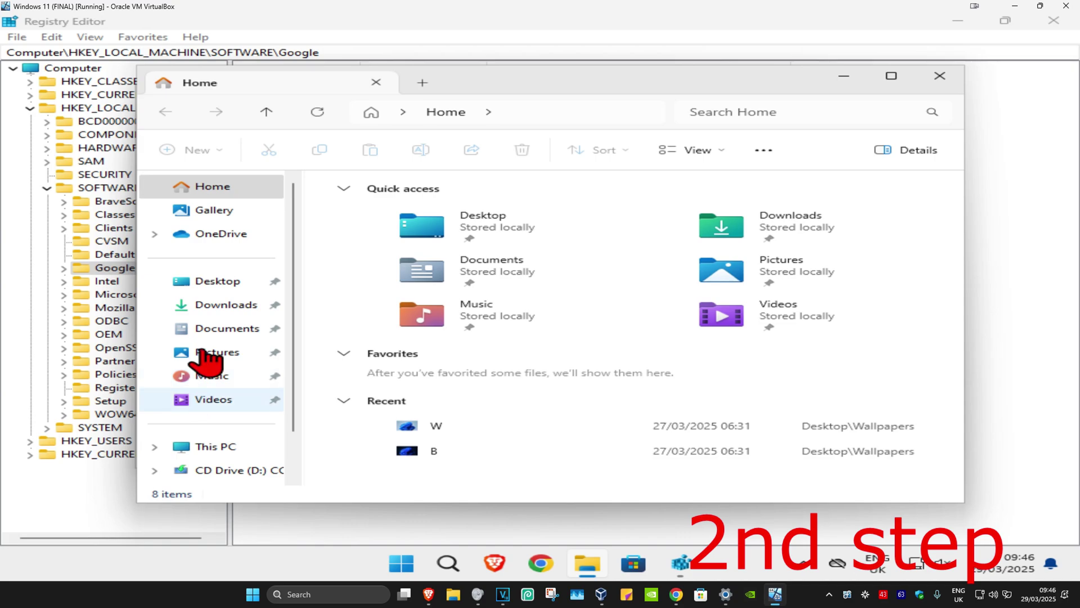
{"action": "scroll", "coordinate": [291, 253], "scroll_direction": "down", "scroll_amount": 2}
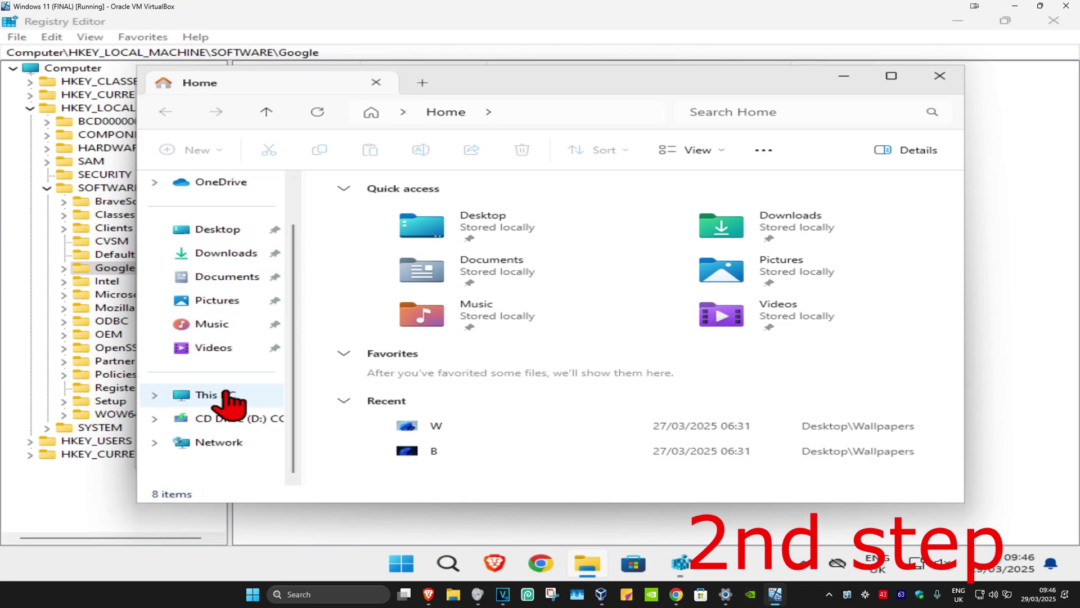
{"action": "left_click", "coordinate": [218, 396]}
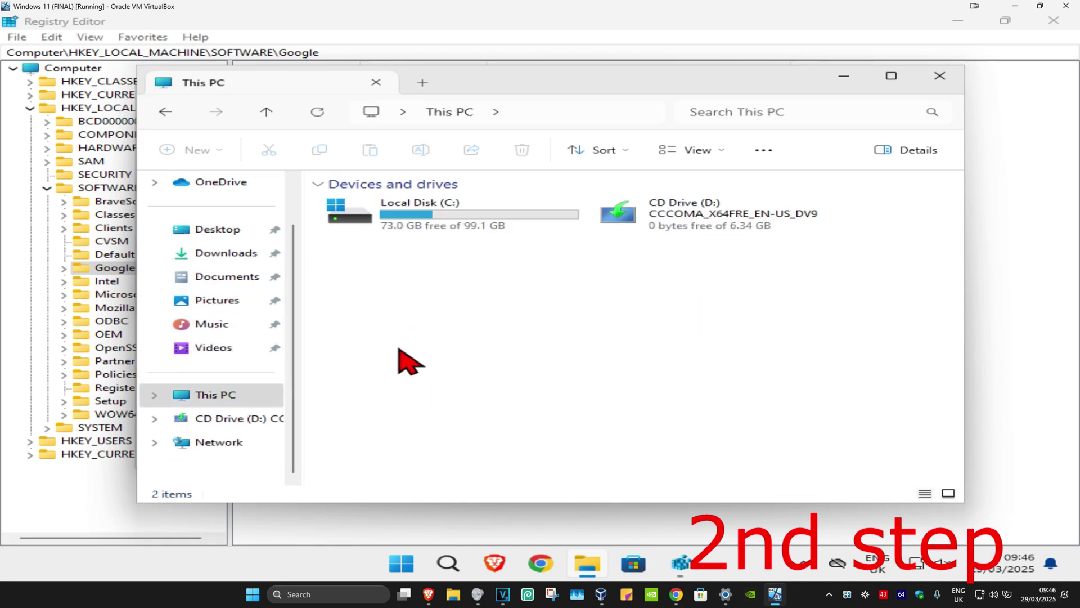
{"action": "double_click", "coordinate": [422, 205]}
{"action": "double_click", "coordinate": [372, 272]}
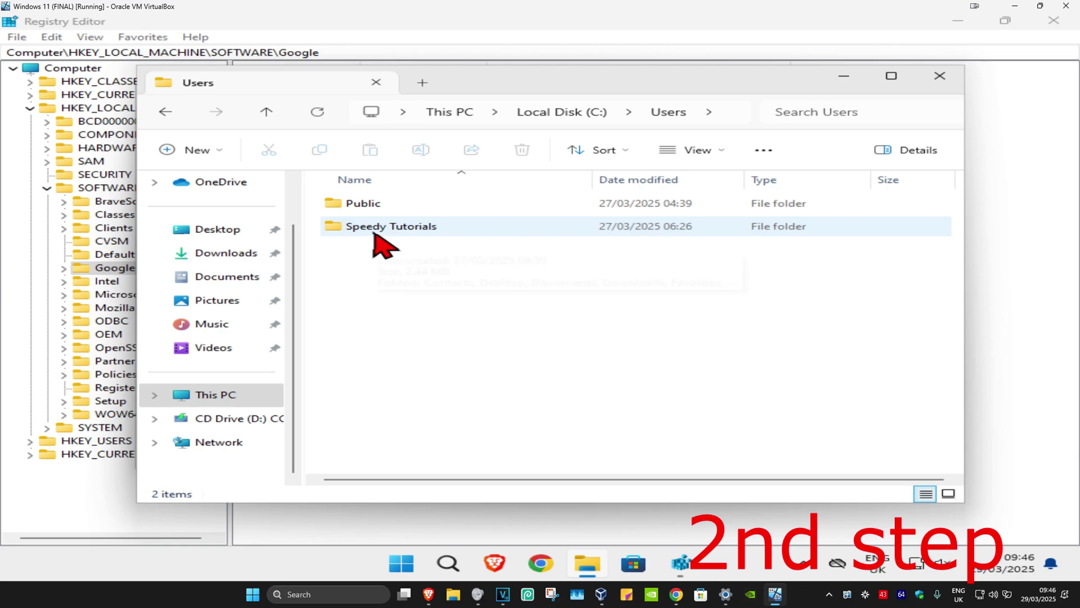
{"action": "left_click", "coordinate": [845, 81]}
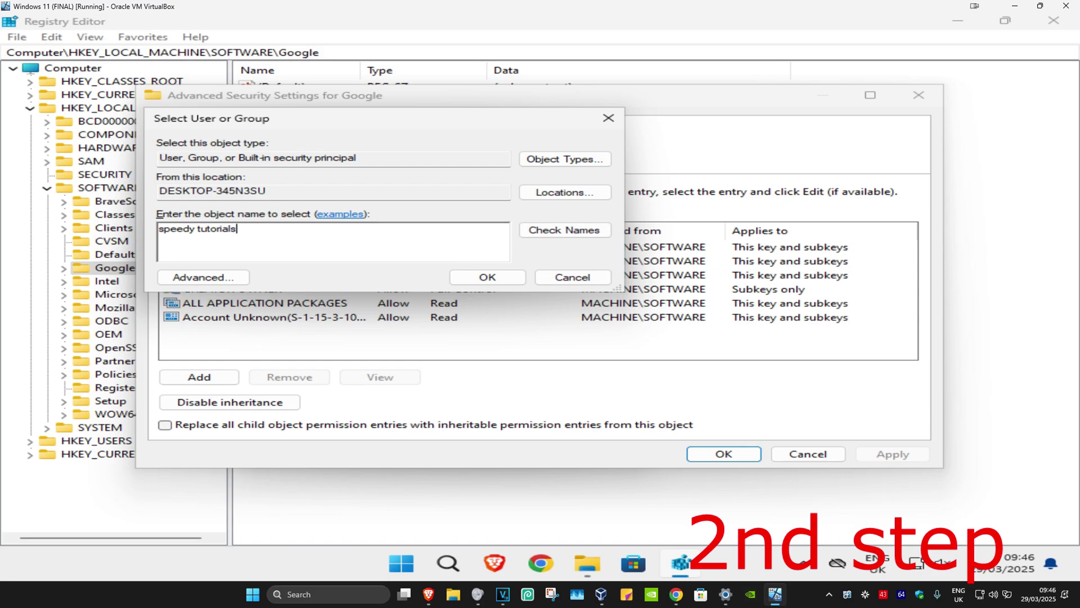
Resolve the Speedy Tutorials account name and confirm it as the Google key's owner.
{"action": "left_click", "coordinate": [564, 230]}
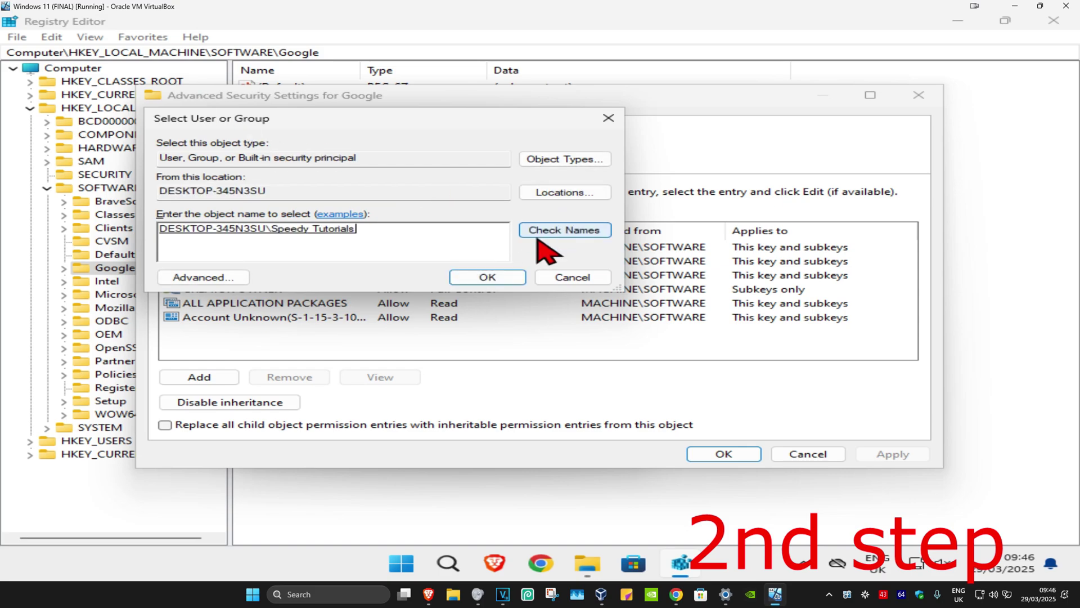
{"action": "left_click", "coordinate": [489, 277]}
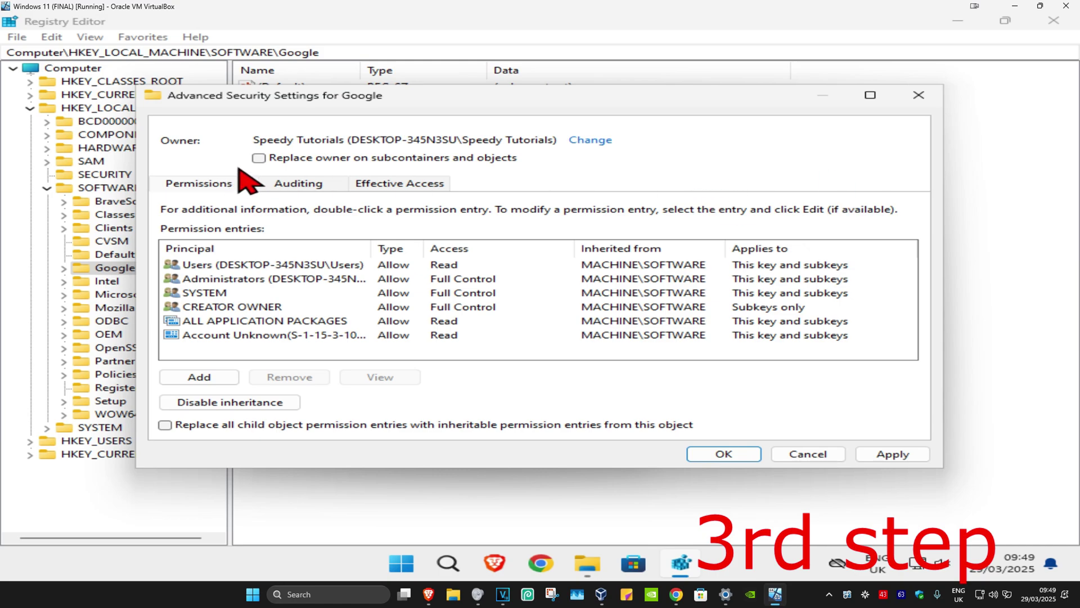
Replace owner and child permission entries on all Google subkeys, accept the warning, and close.
{"action": "left_click", "coordinate": [258, 160]}
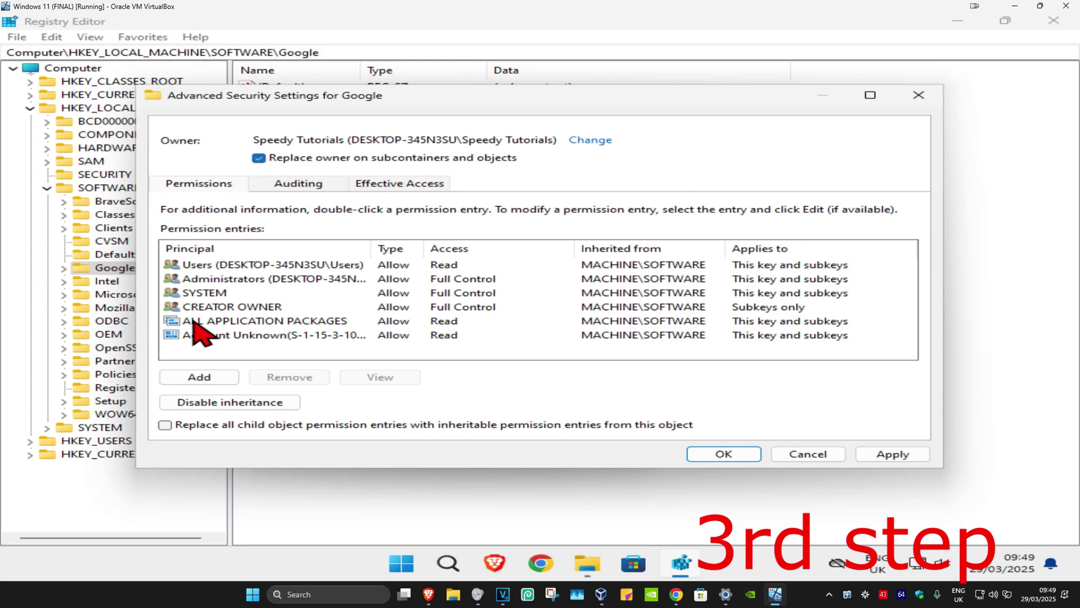
{"action": "left_click", "coordinate": [166, 425]}
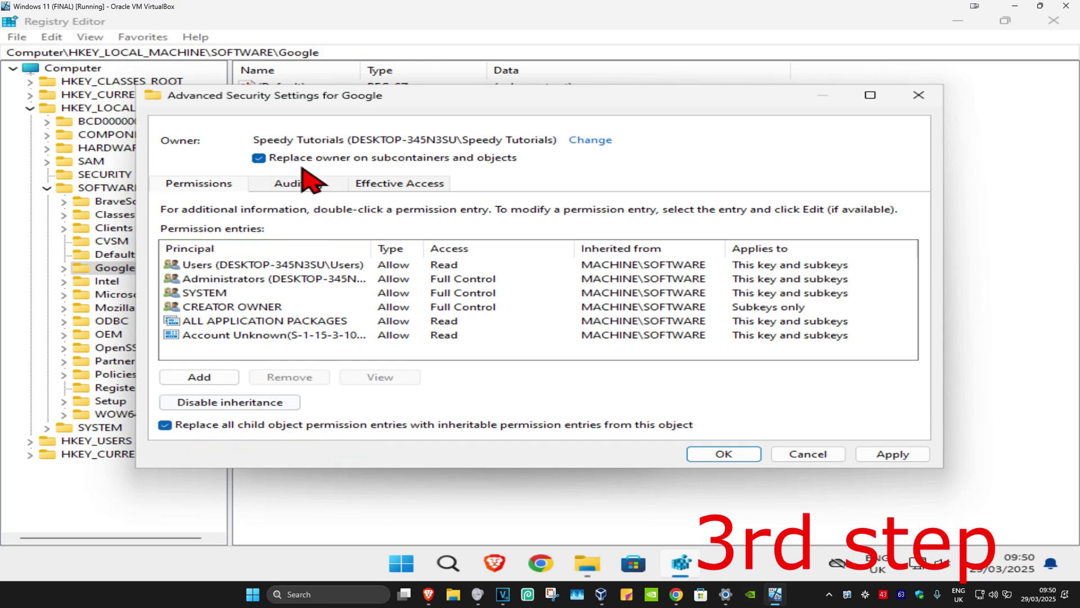
{"action": "left_click", "coordinate": [724, 454]}
{"action": "left_click", "coordinate": [620, 353]}
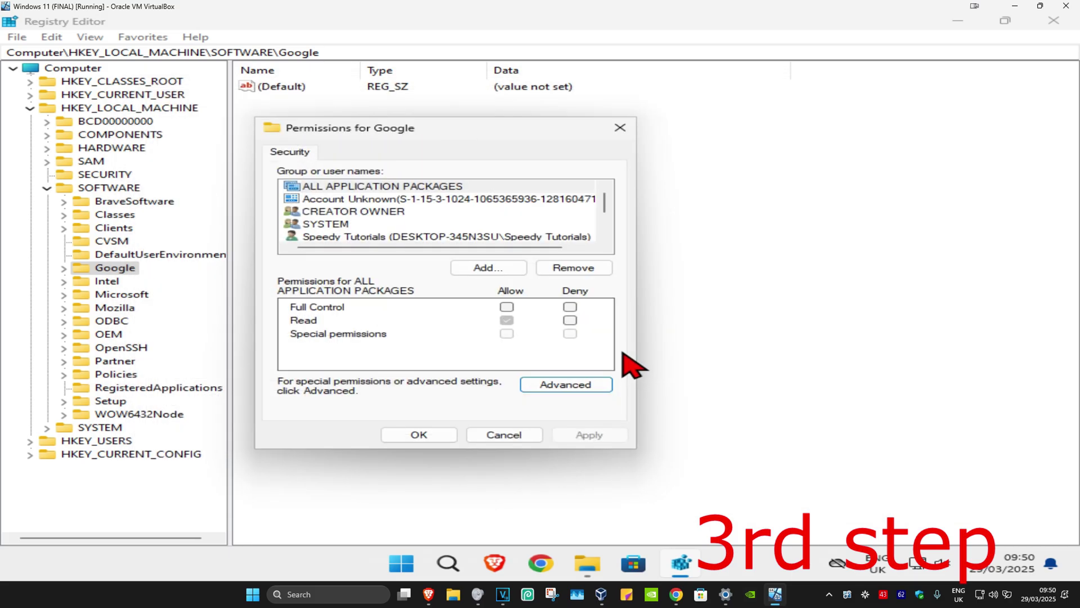
{"action": "left_click", "coordinate": [419, 434]}
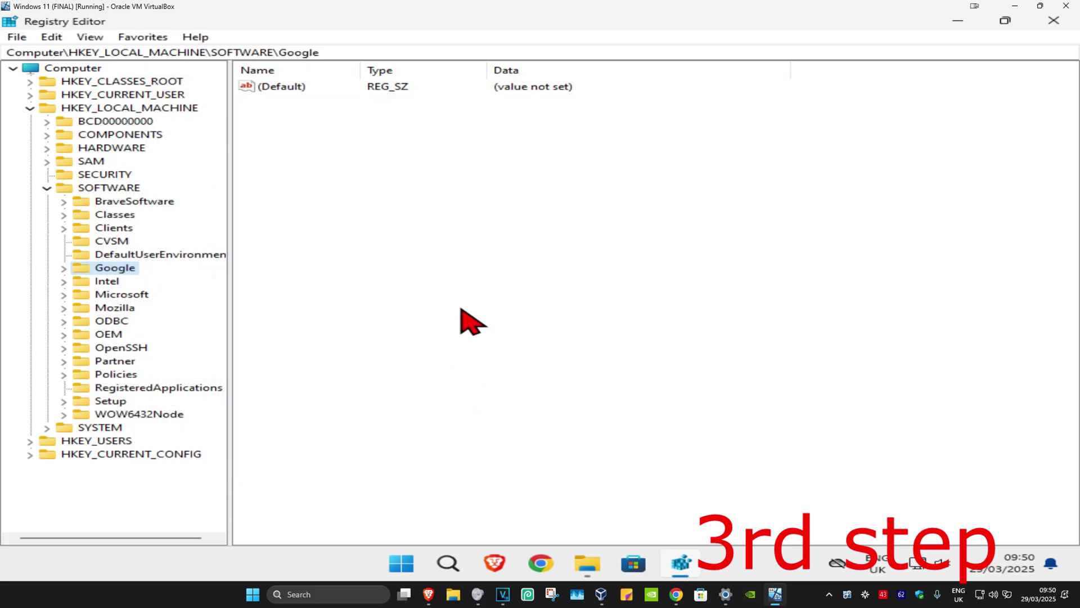